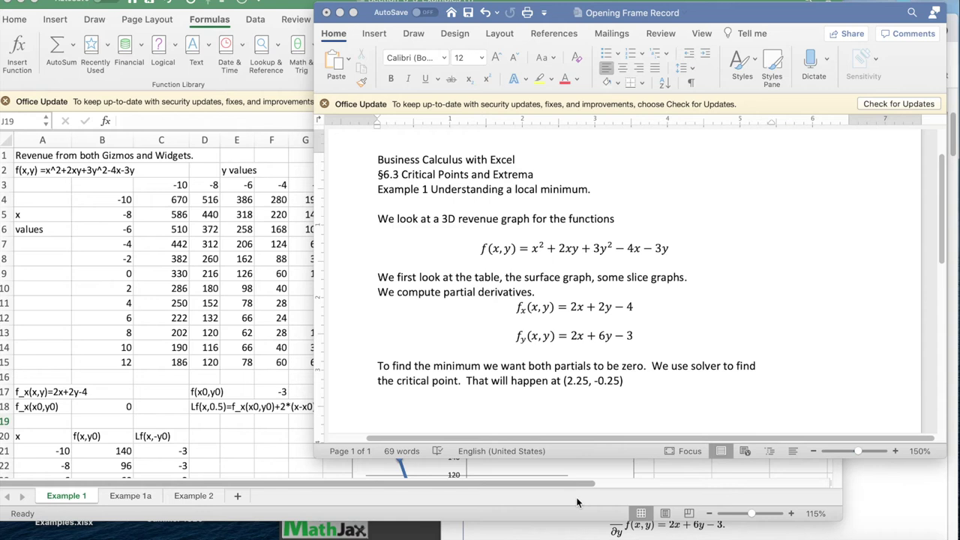
# - Highlight the Example 1 and §6.3 Critical Points and Extrema headings in Word, then bring Excel forward
pyautogui.click(377, 204)
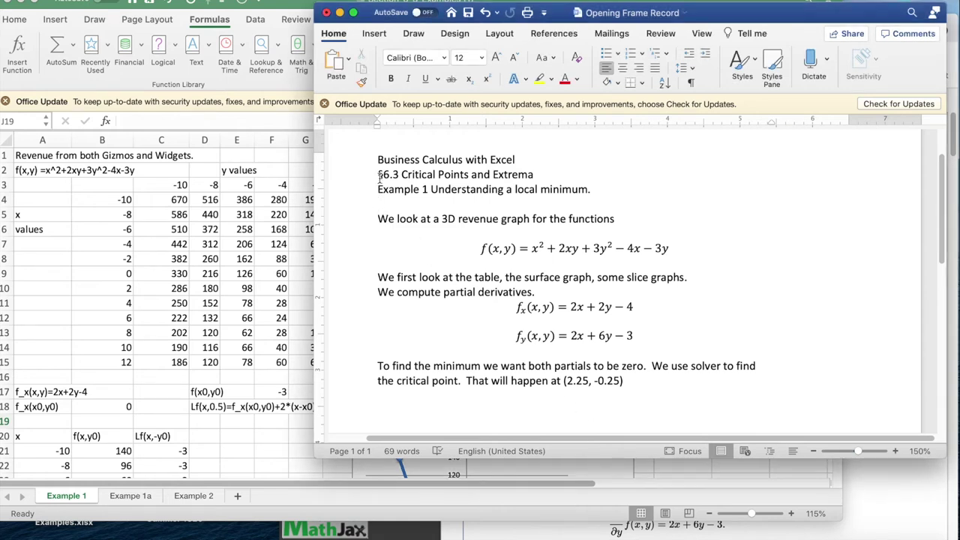
pyautogui.moveTo(378, 203); pyautogui.dragTo(377, 192)
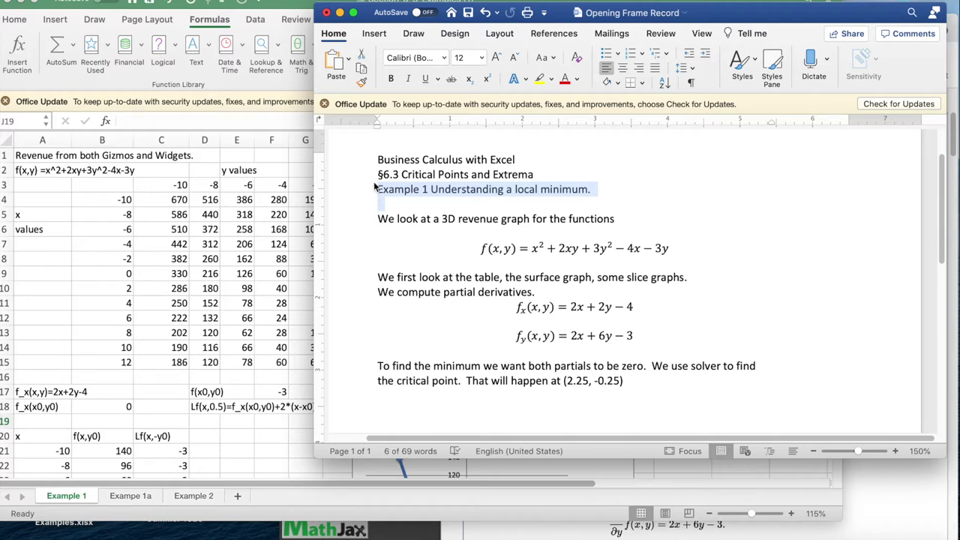
pyautogui.click(377, 174)
pyautogui.moveTo(377, 175); pyautogui.dragTo(375, 190)
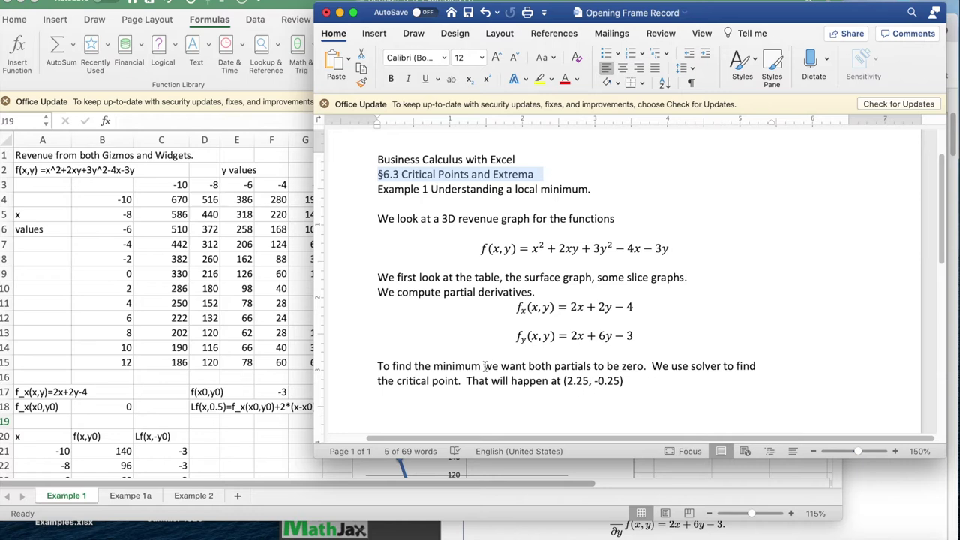
pyautogui.click(184, 266)
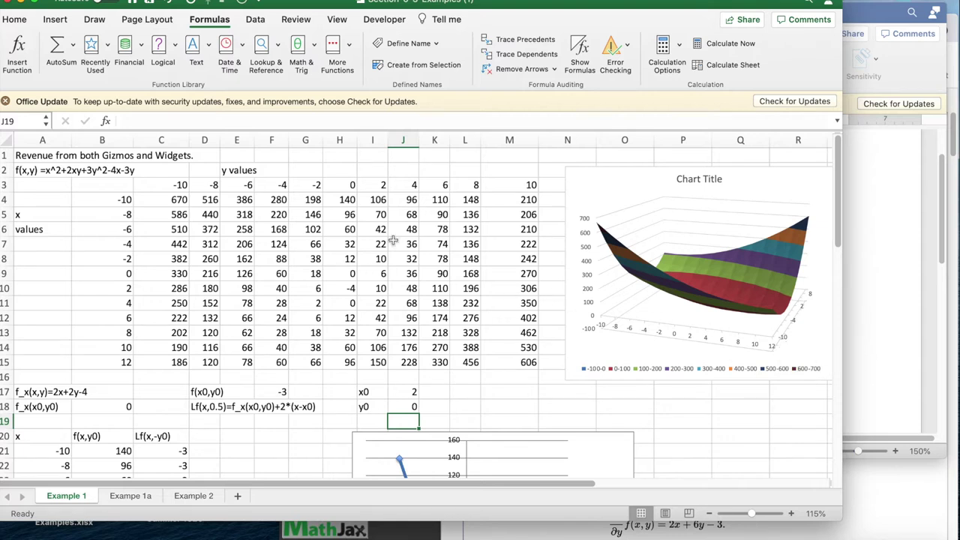
# - Inspect cell H10's formula and scroll down to the f(x,y0) slice chart and its x-value table
pyautogui.click(347, 290)
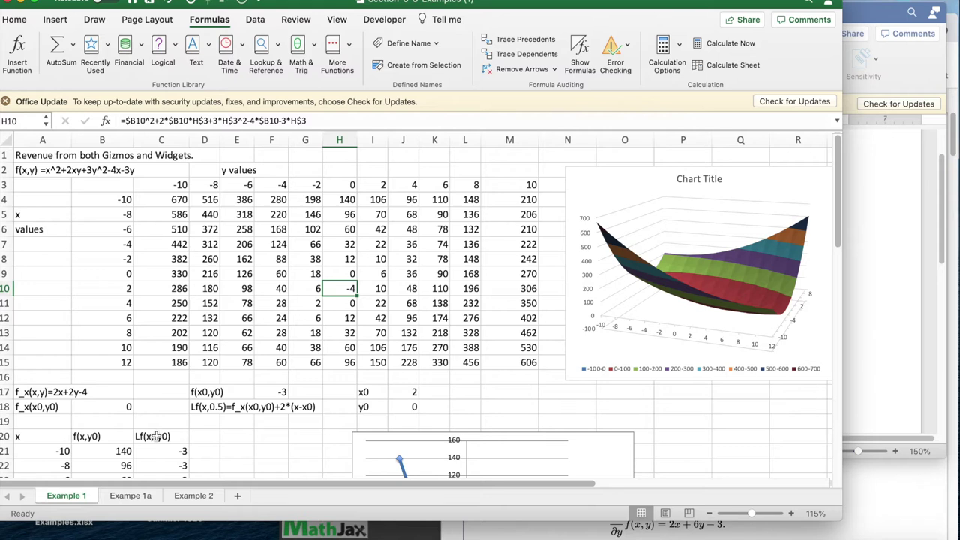
pyautogui.moveTo(835, 207); pyautogui.dragTo(832, 268)
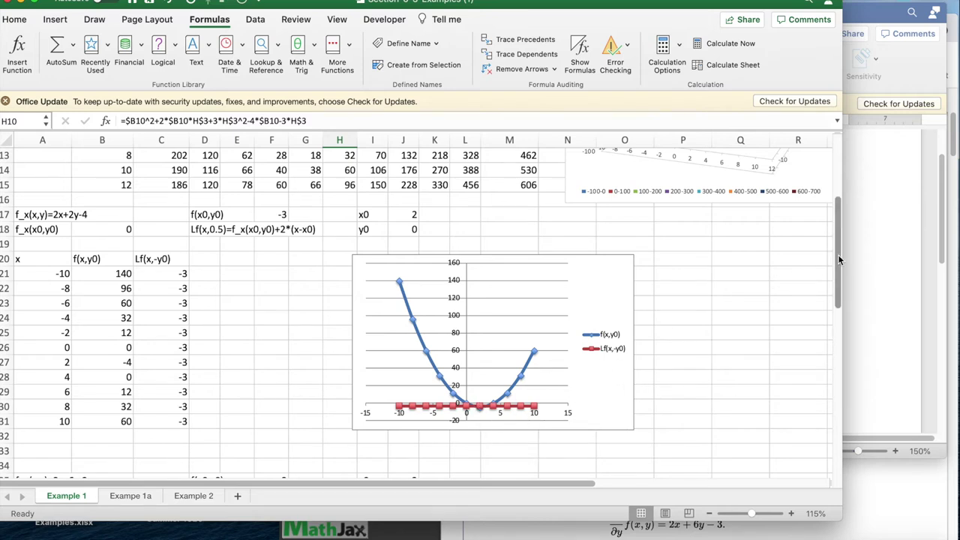
pyautogui.moveTo(838, 255); pyautogui.dragTo(823, 340)
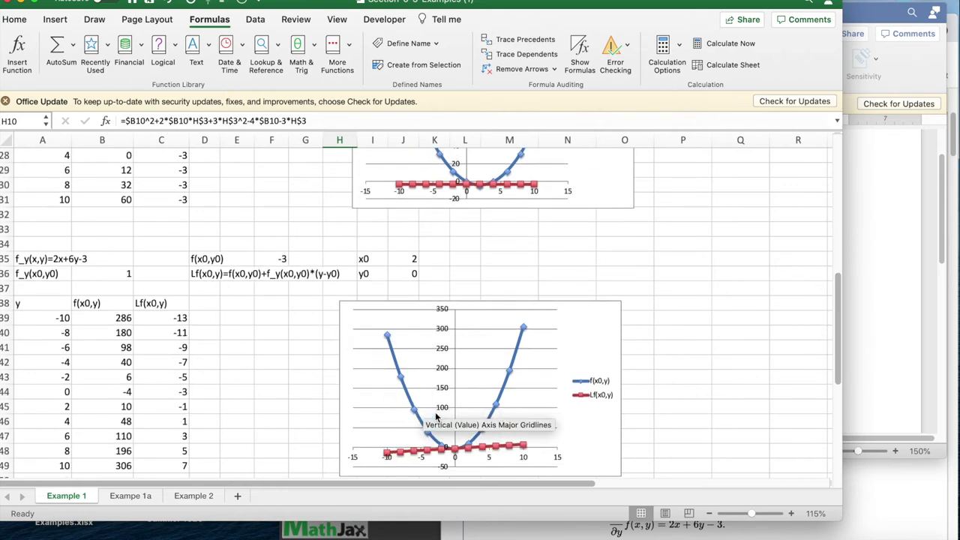
pyautogui.moveTo(452, 454)
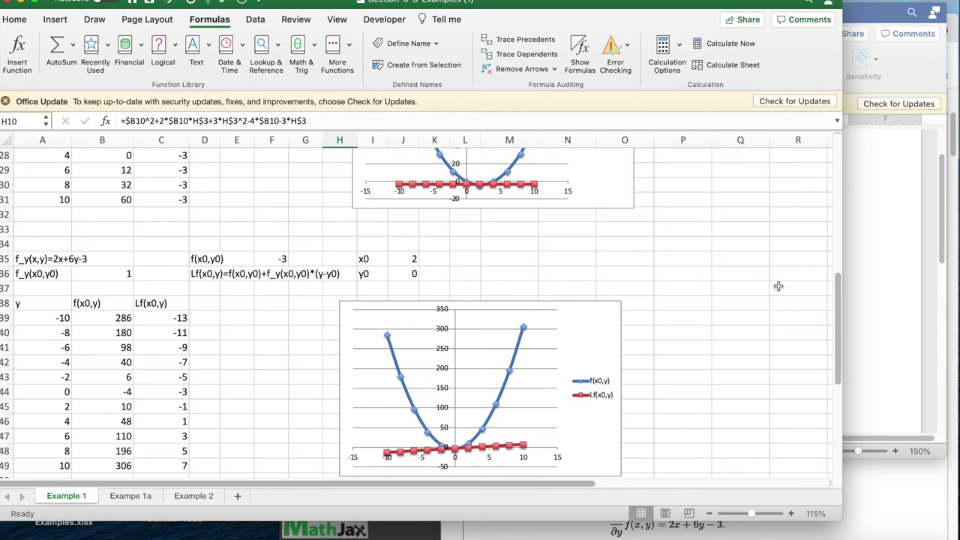
pyautogui.moveTo(838, 306); pyautogui.dragTo(825, 214)
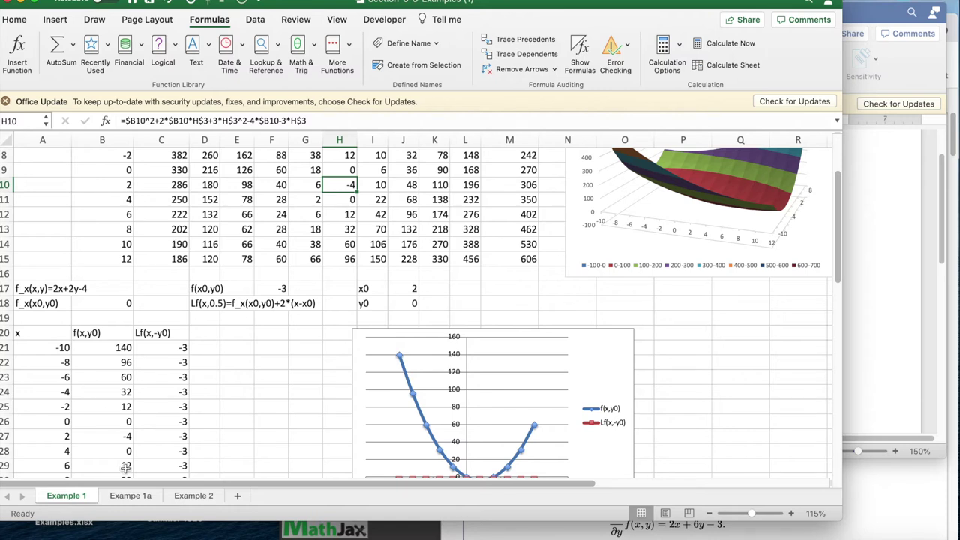
# - Switch to the Example 1a sheet with x, y, f_x and f_y, and show the Data tab
pyautogui.click(129, 496)
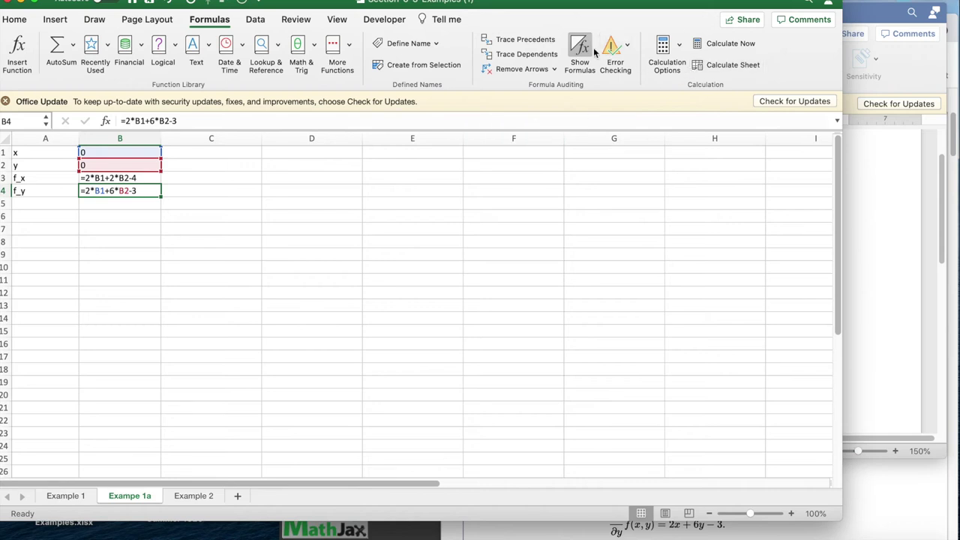
pyautogui.click(255, 18)
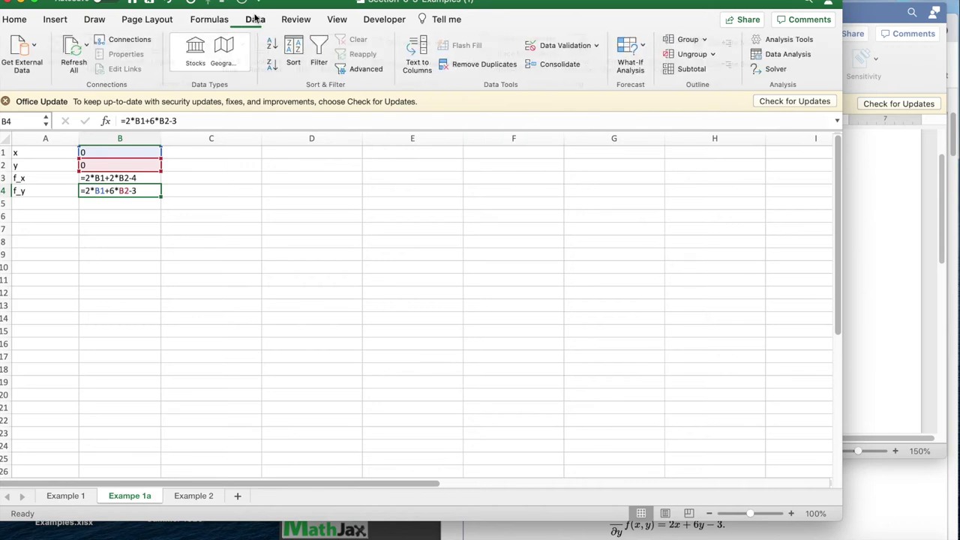
pyautogui.click(759, 69)
pyautogui.moveTo(759, 180); pyautogui.dragTo(383, 153)
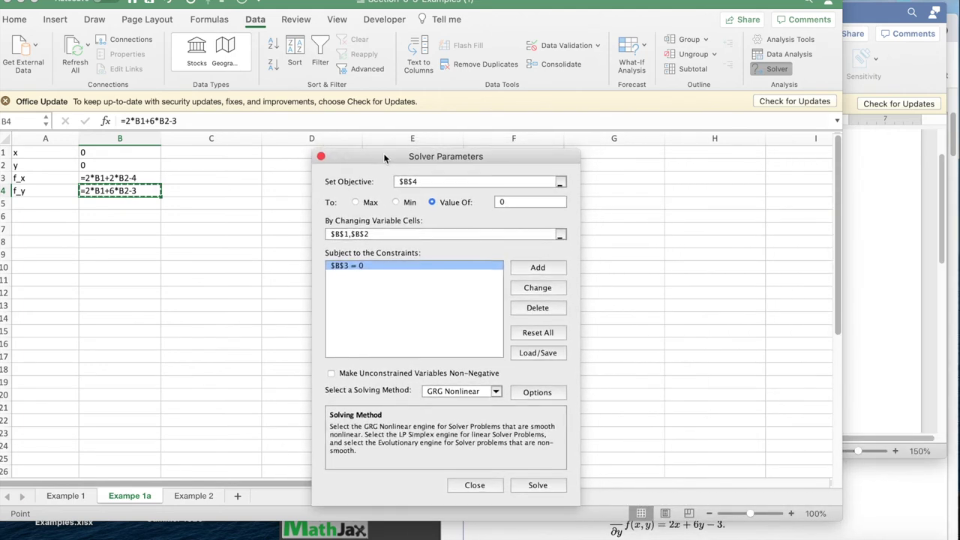
pyautogui.click(393, 181)
pyautogui.click(391, 265)
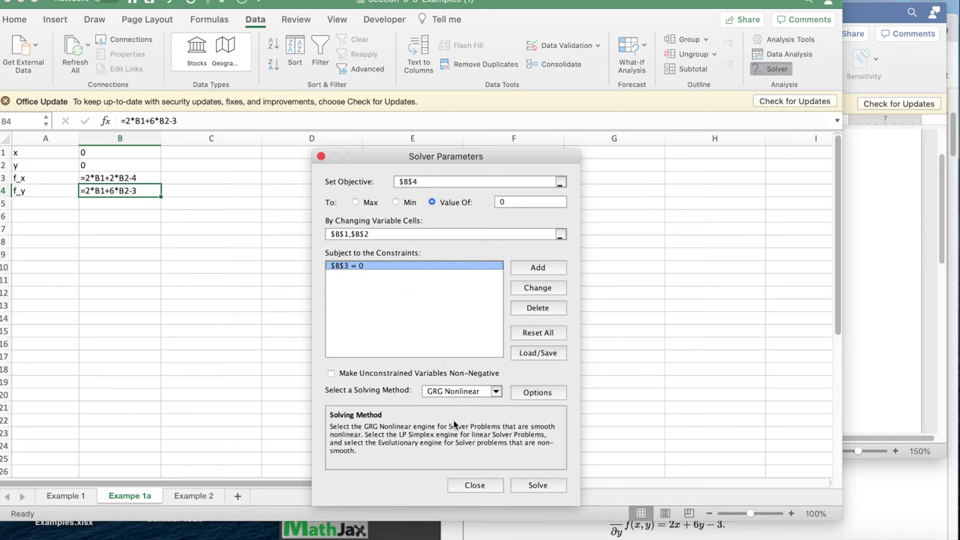
pyautogui.click(471, 484)
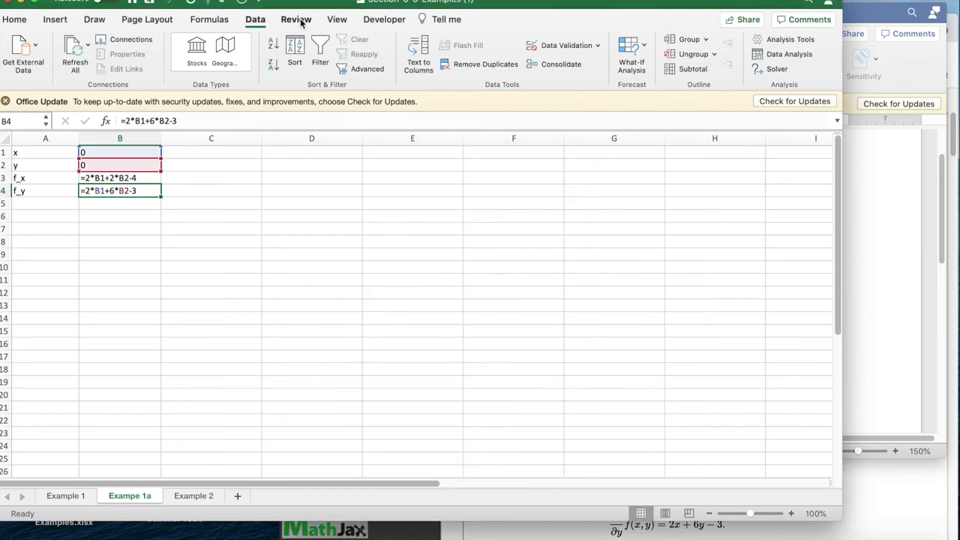
# - Turn off Show Formulas so cells read 0, 0, -4, -3, and open Solver Parameters
pyautogui.click(212, 21)
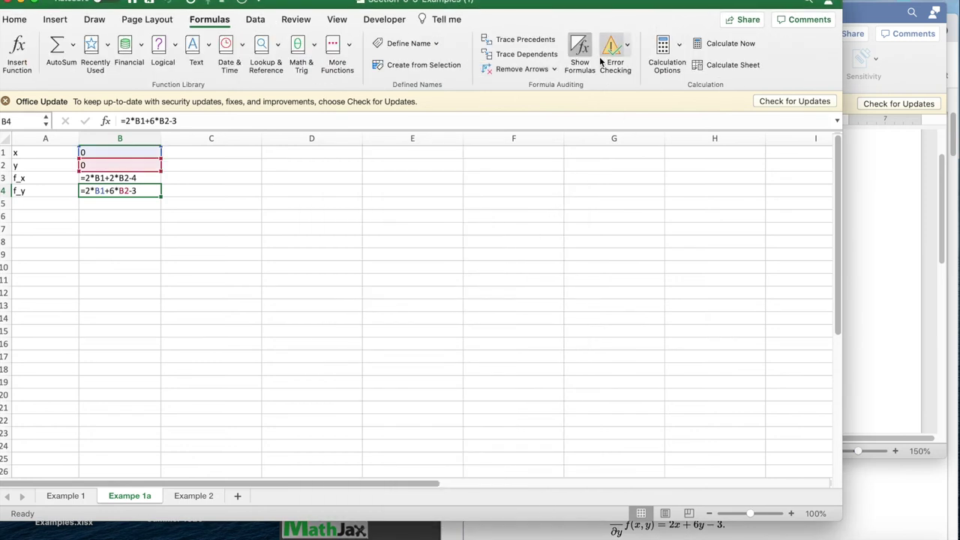
pyautogui.click(576, 50)
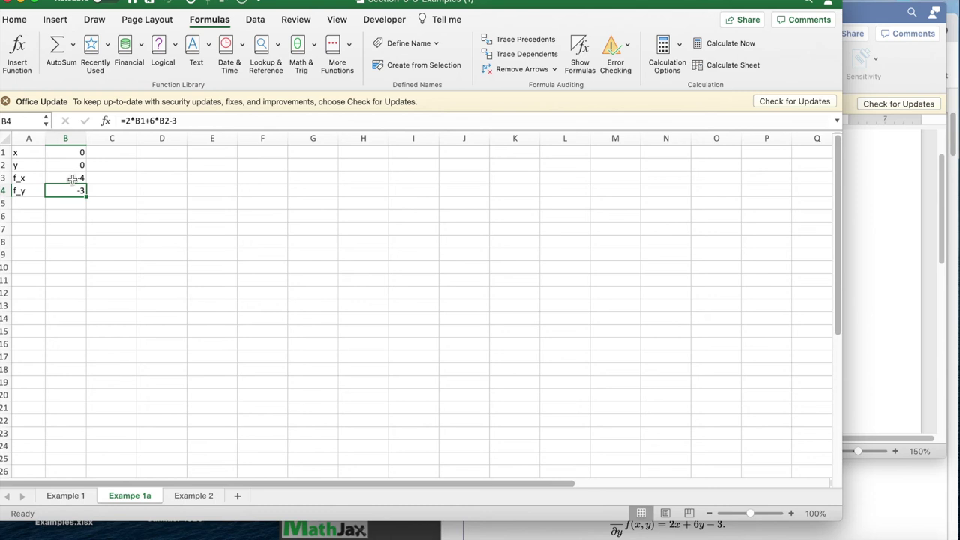
pyautogui.click(581, 50)
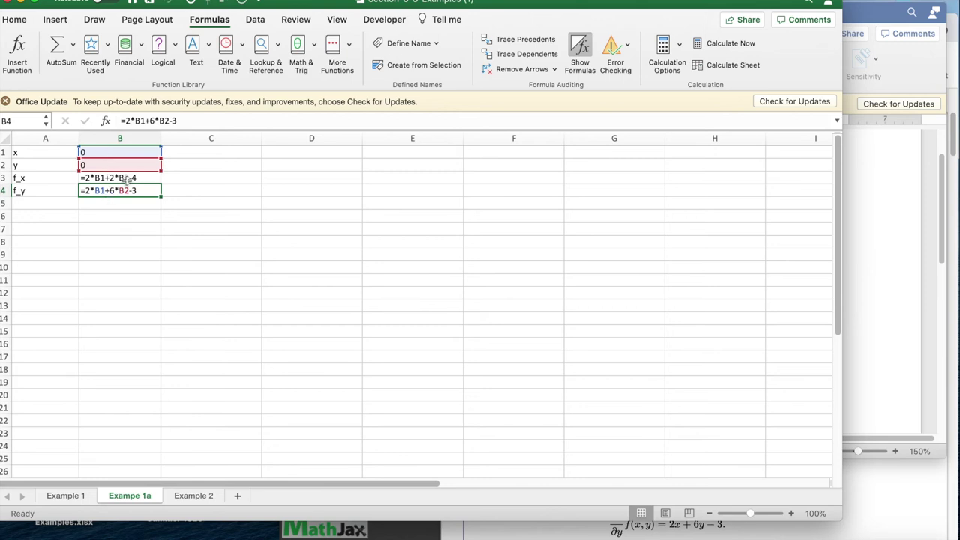
pyautogui.click(579, 48)
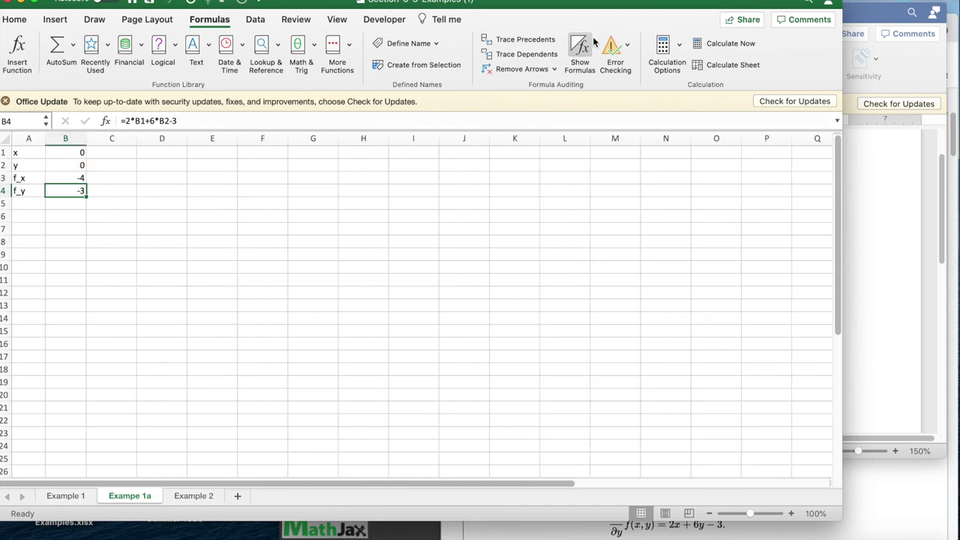
pyautogui.click(253, 23)
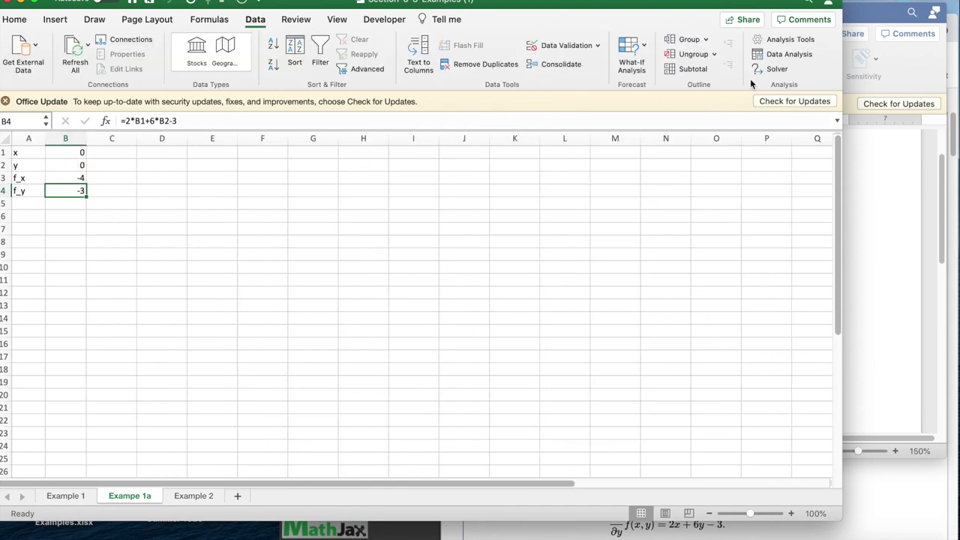
pyautogui.click(778, 69)
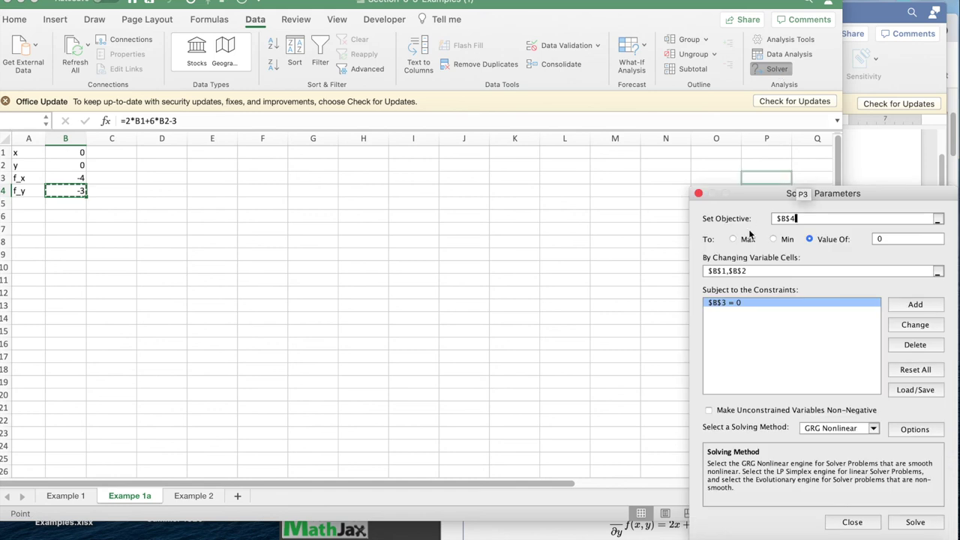
# - Solve and keep the solution x ≈ 2.250002, y = -0.25, then reopen and close Solver
pyautogui.moveTo(761, 196); pyautogui.dragTo(327, 144)
pyautogui.click(484, 469)
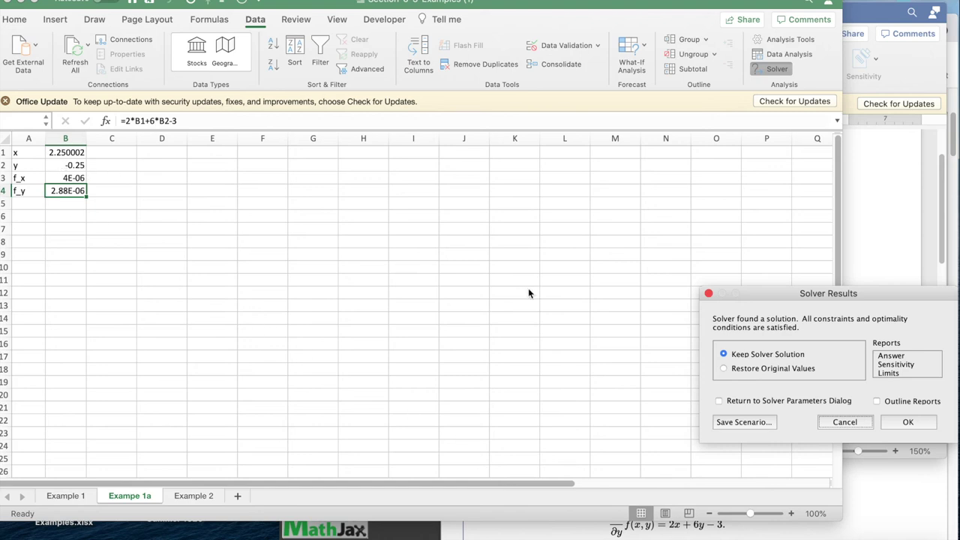
pyautogui.click(909, 424)
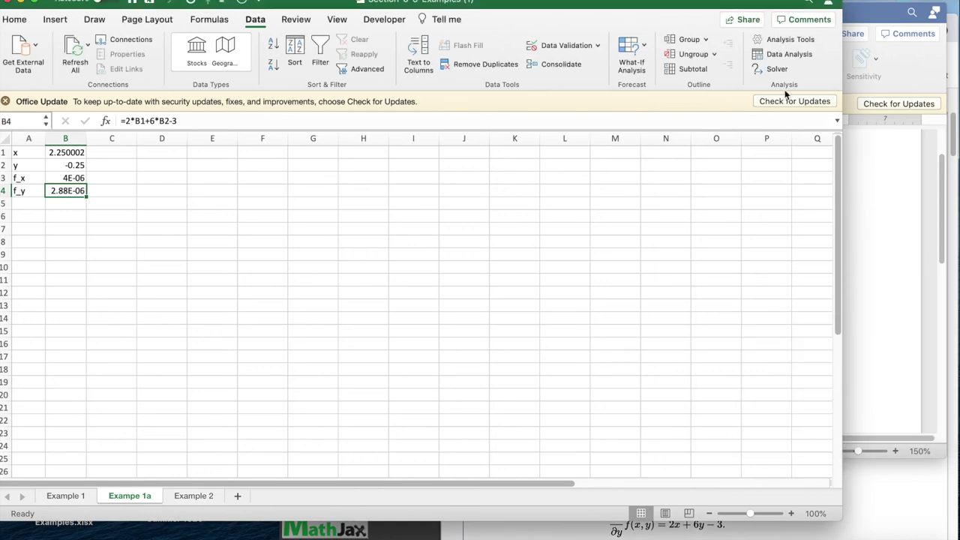
pyautogui.click(774, 70)
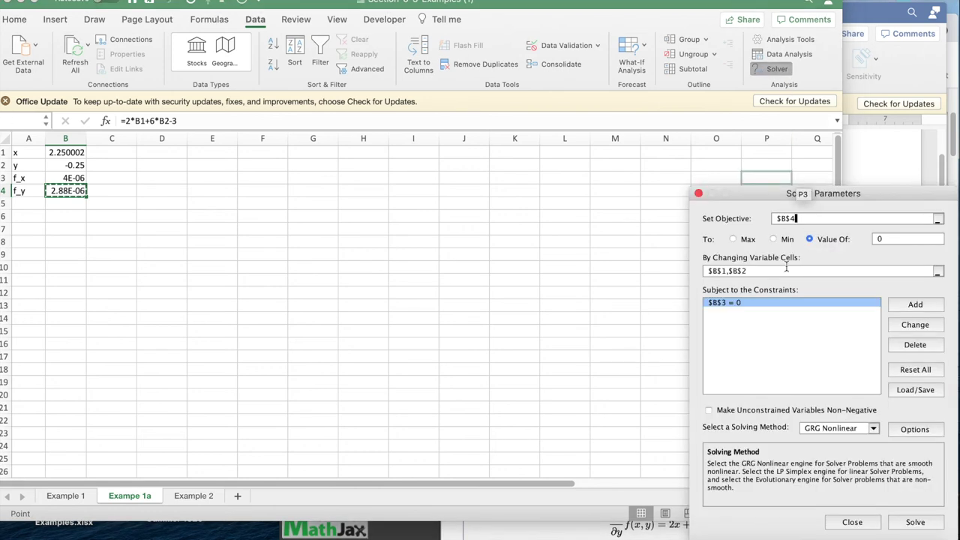
pyautogui.moveTo(750, 199); pyautogui.dragTo(522, 175)
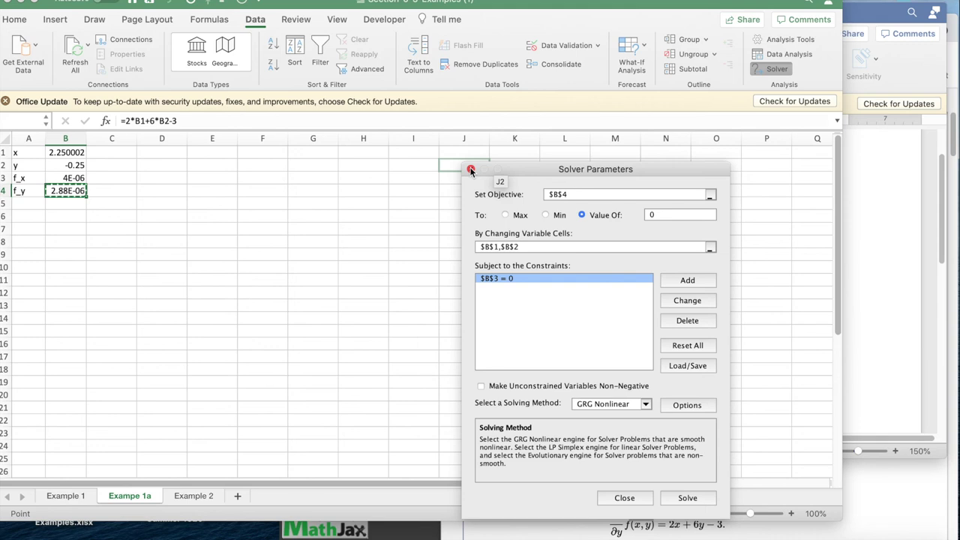
pyautogui.click(624, 498)
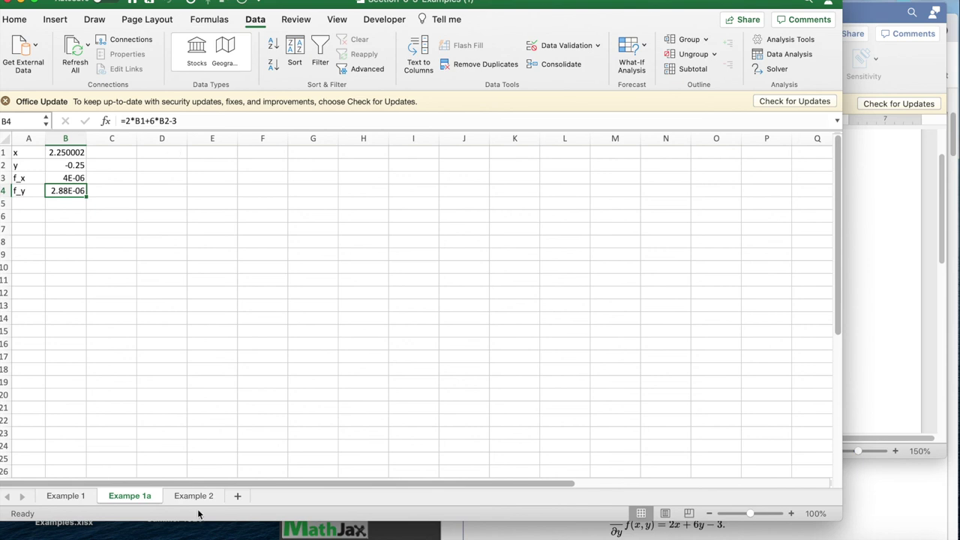
# - On the Example 1 sheet, set x0 in J17 to 2.25 and y0 in J18 to -0.25
pyautogui.click(66, 496)
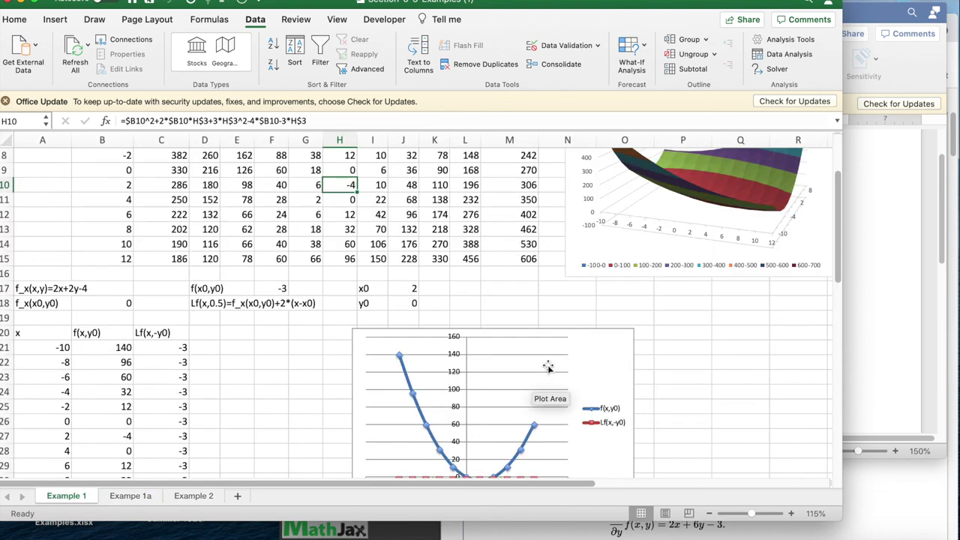
pyautogui.click(412, 290)
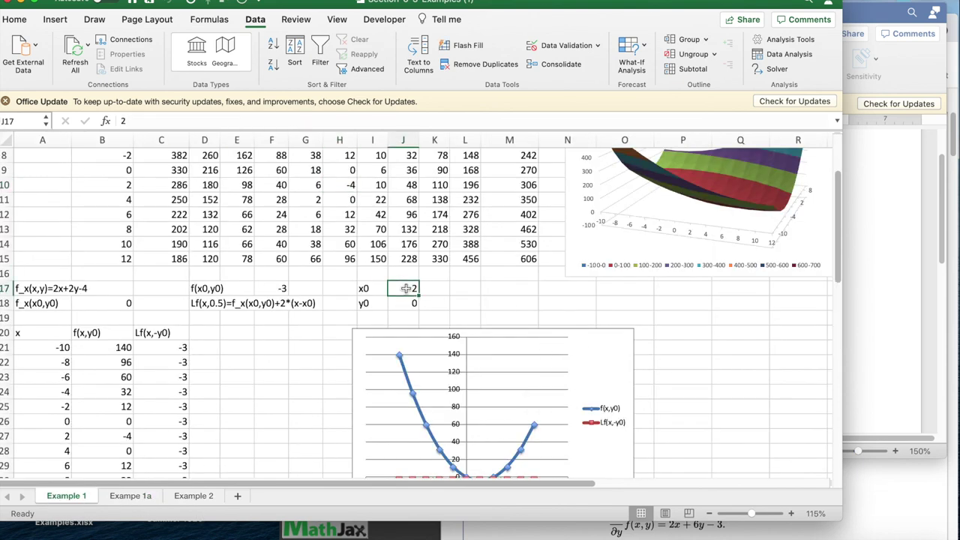
pyautogui.write('25')
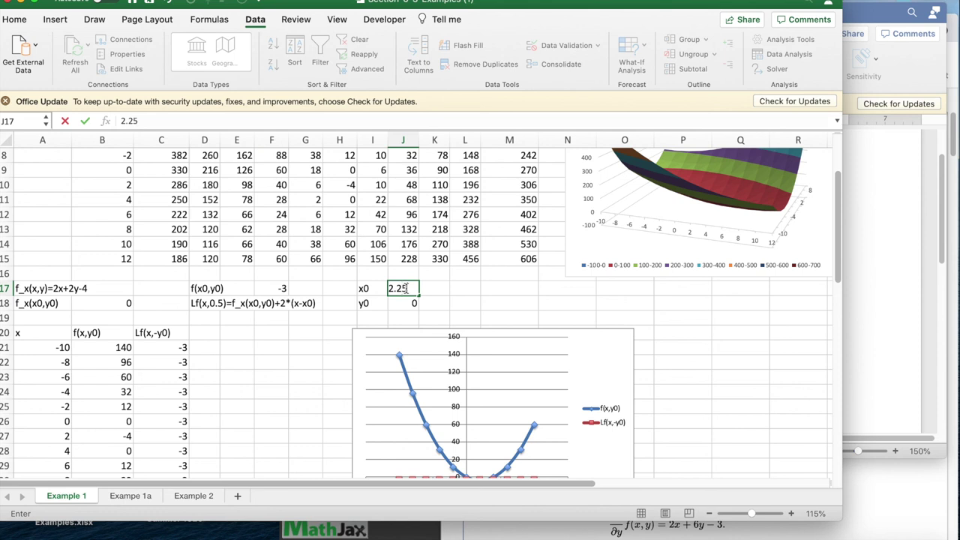
pyautogui.click(404, 303)
pyautogui.write('-0.25')
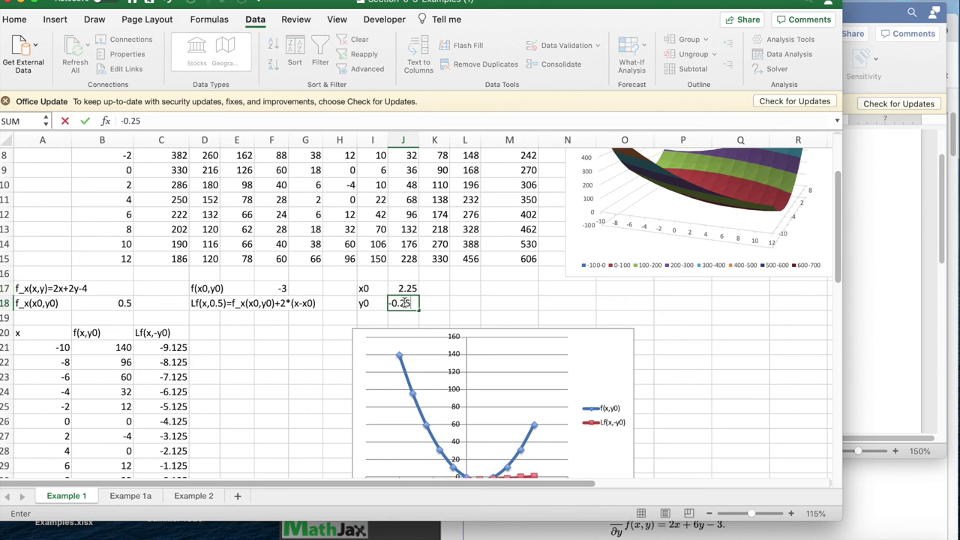
pyautogui.press('Return')
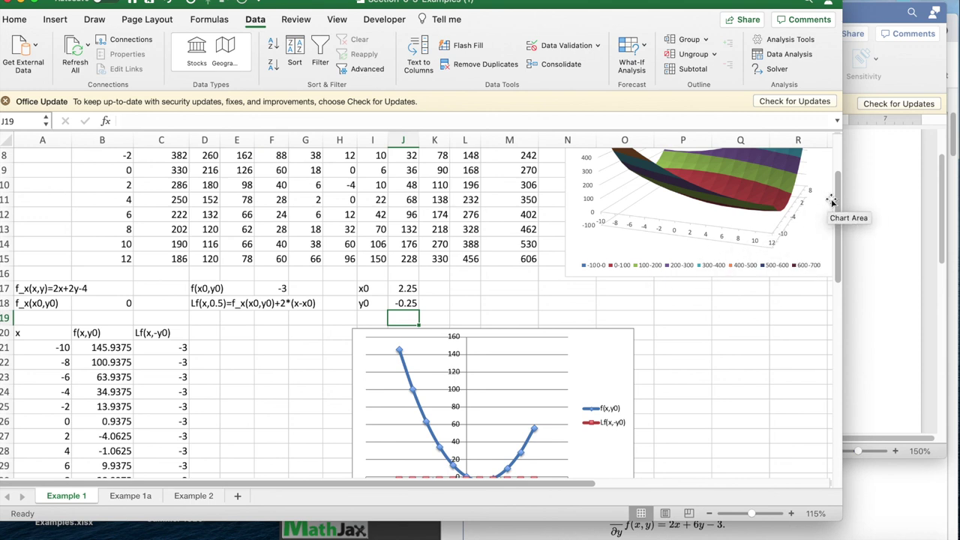
# - Scroll through the sheet to check the recalculated slice tables and graphs
pyautogui.scroll(-3, 840, 201)
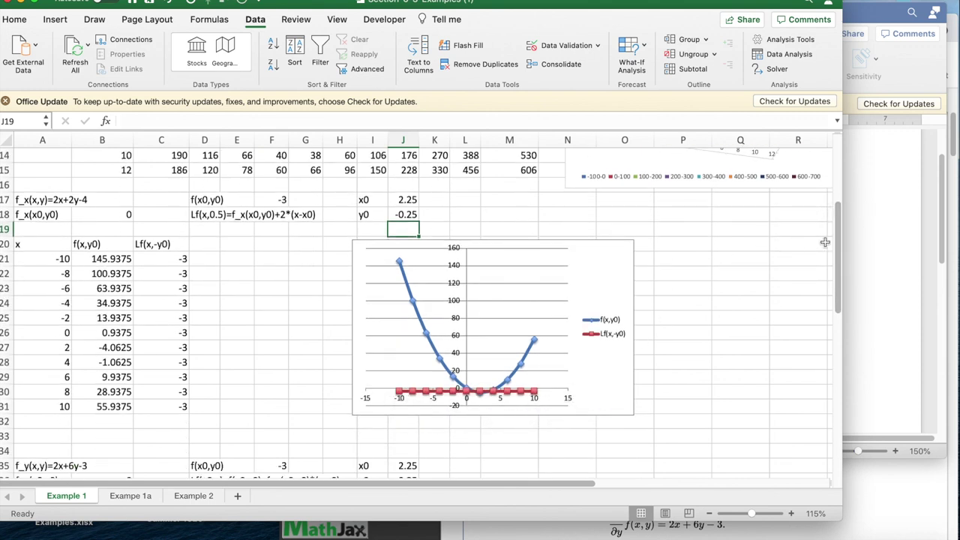
pyautogui.moveTo(839, 245); pyautogui.dragTo(836, 337)
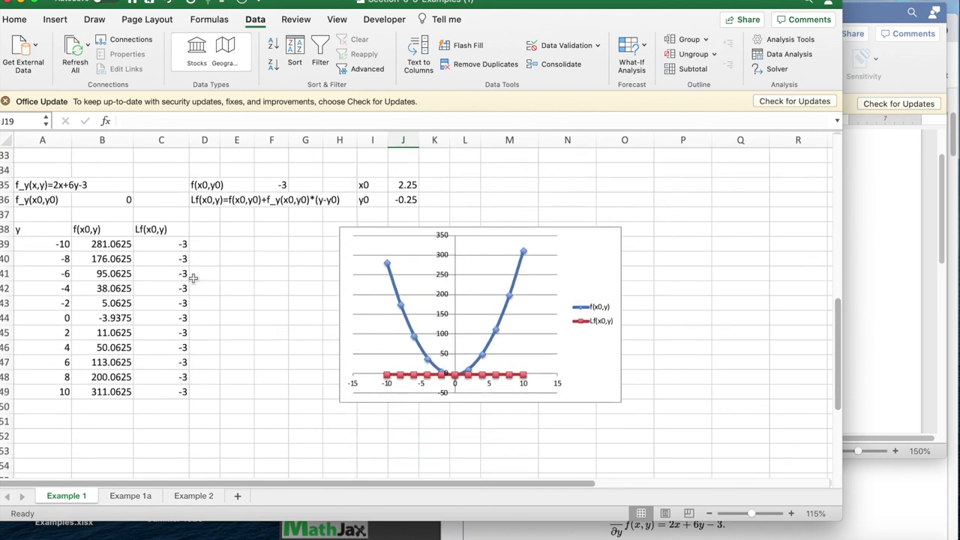
pyautogui.moveTo(482, 375)
pyautogui.moveTo(835, 316); pyautogui.dragTo(816, 174)
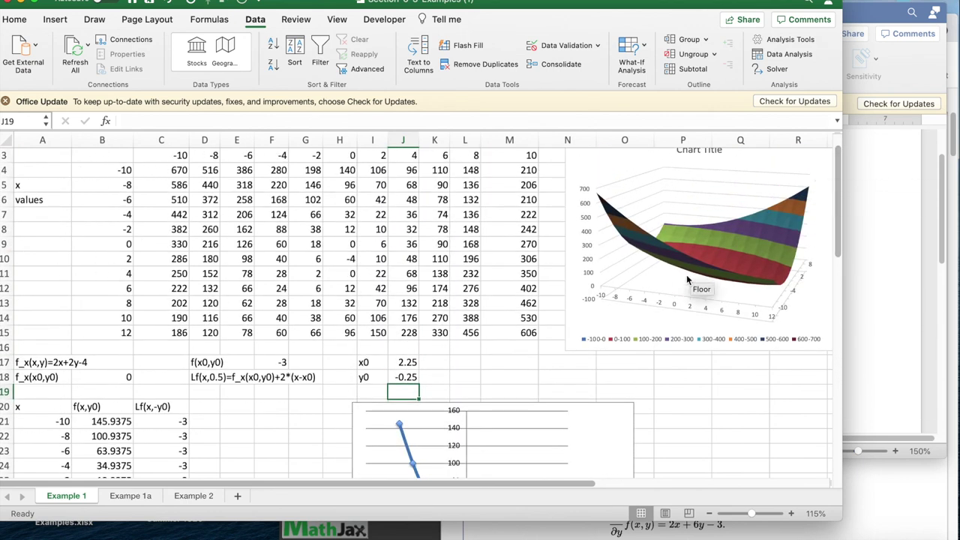